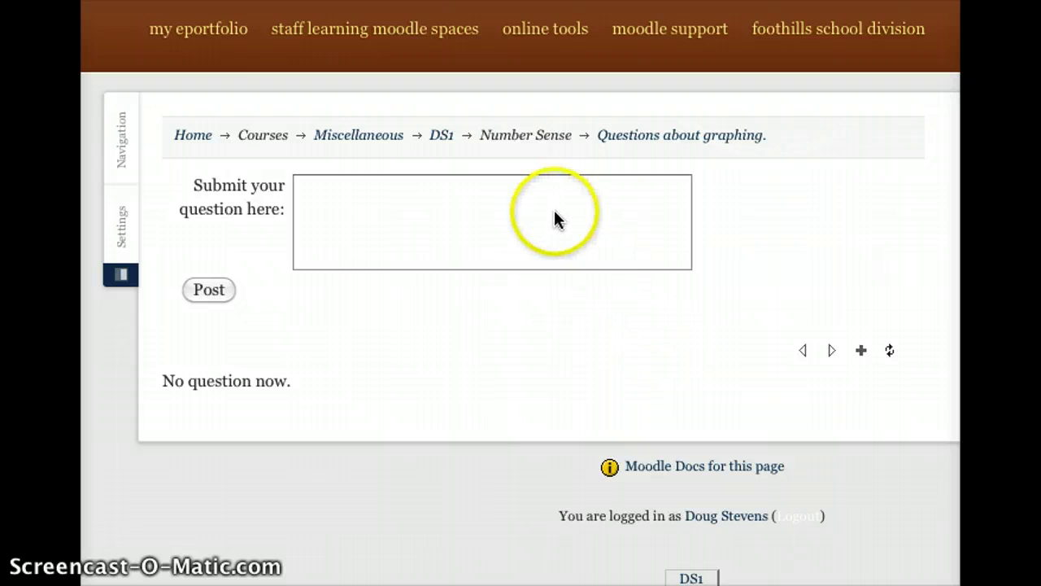
# Step: Post two questions: why the independent variable goes on the bottom, and 'What is the purpose of circling the dots?'
pyautogui.click(555, 215)
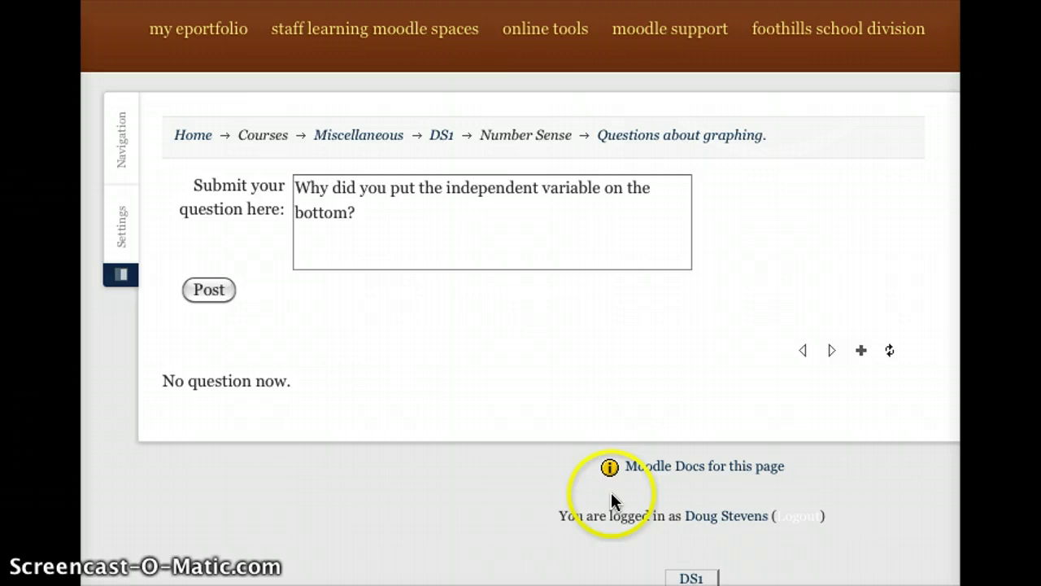
pyautogui.click(209, 293)
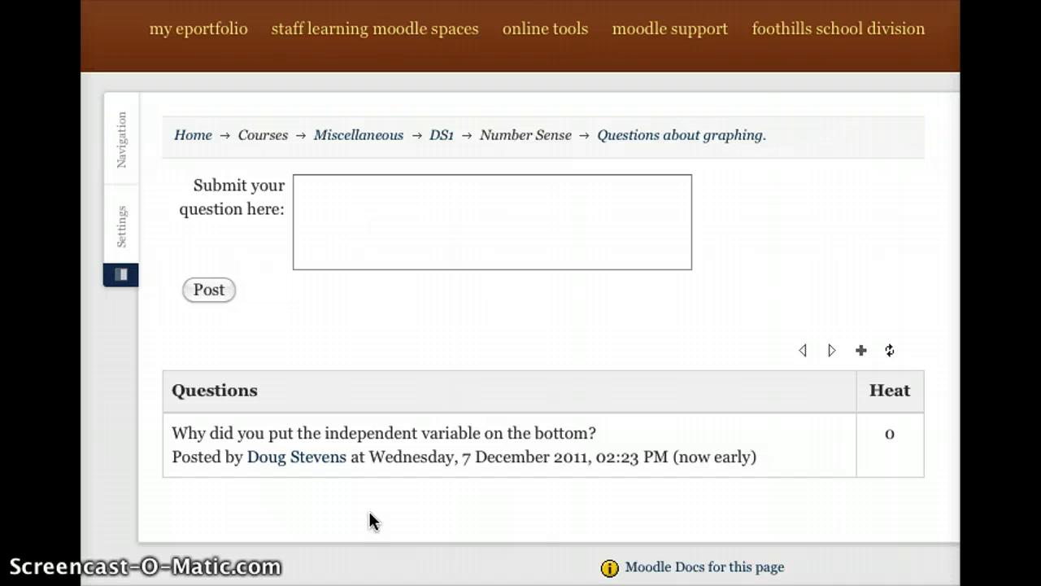
pyautogui.click(313, 184)
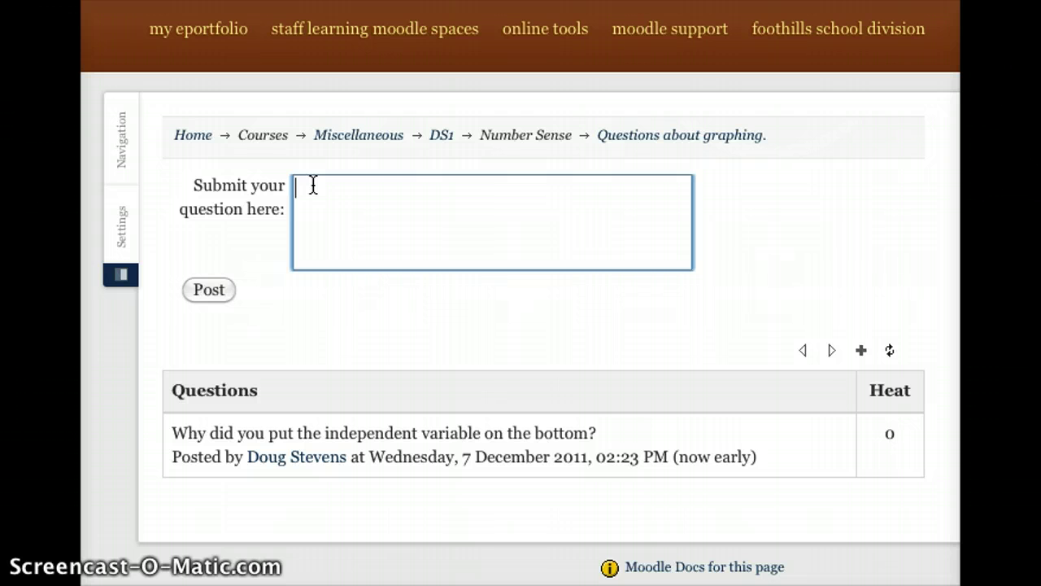
pyautogui.write('Wh')
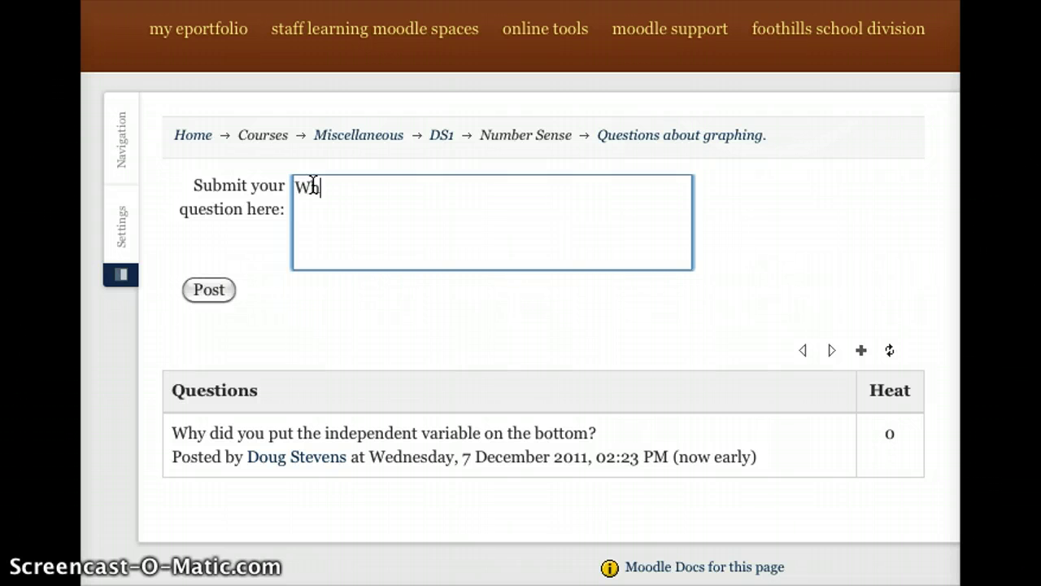
pyautogui.write('at')
pyautogui.click(262, 542)
pyautogui.click(279, 357)
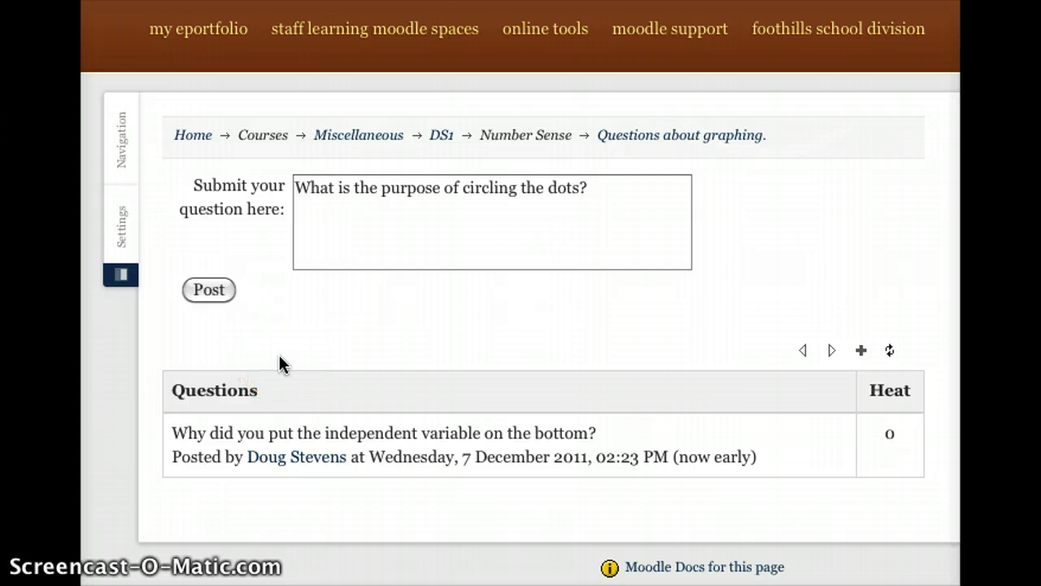
pyautogui.click(208, 293)
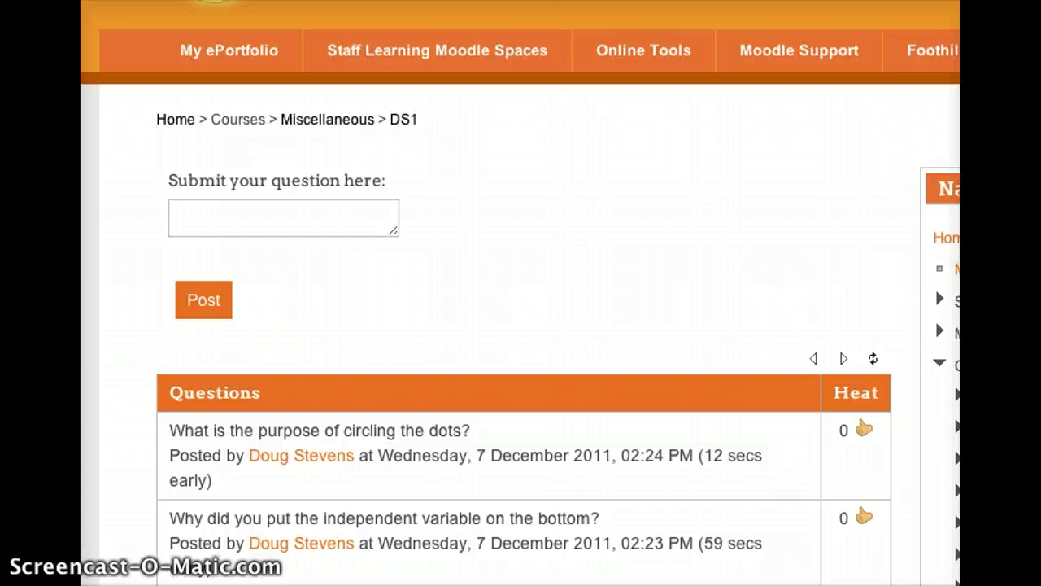
# Step: Scroll down to the Questions table listing both graphing questions at 0 heat
pyautogui.scroll(-3, 371, 544)
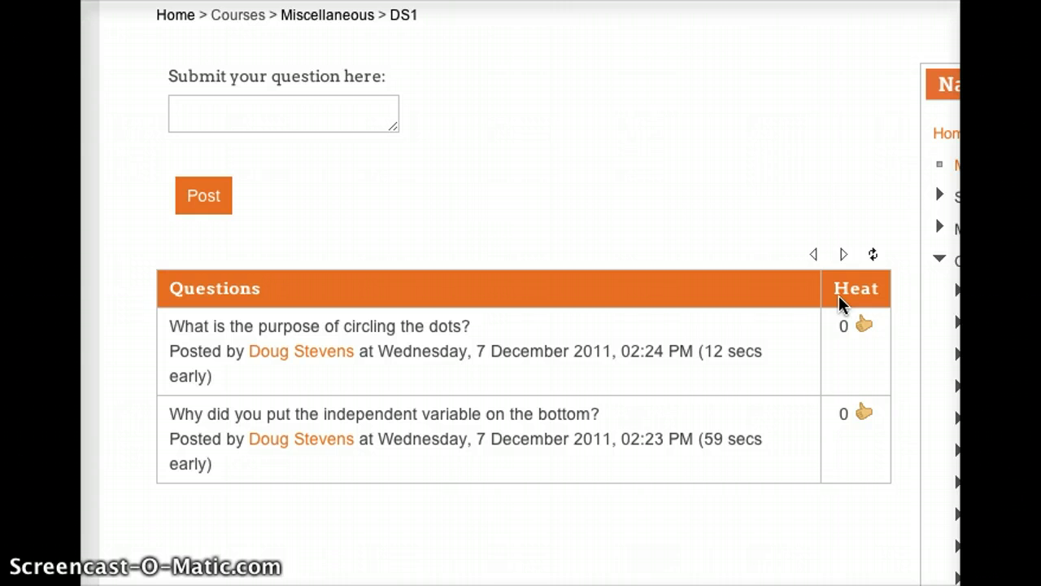
# Step: Give the circling-the-dots question a thumbs-up vote in the Heat column
pyautogui.click(861, 325)
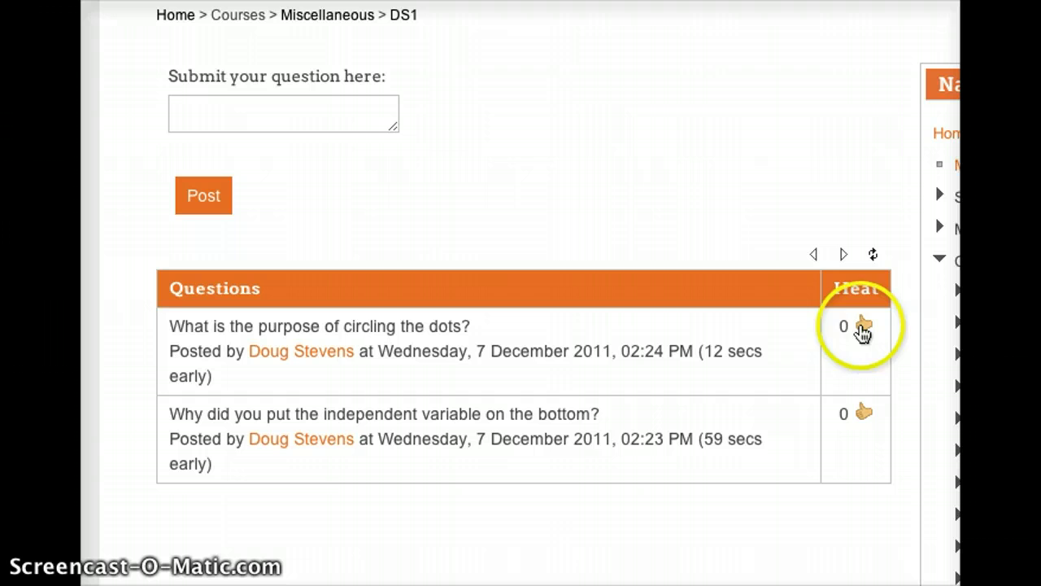
pyautogui.click(859, 313)
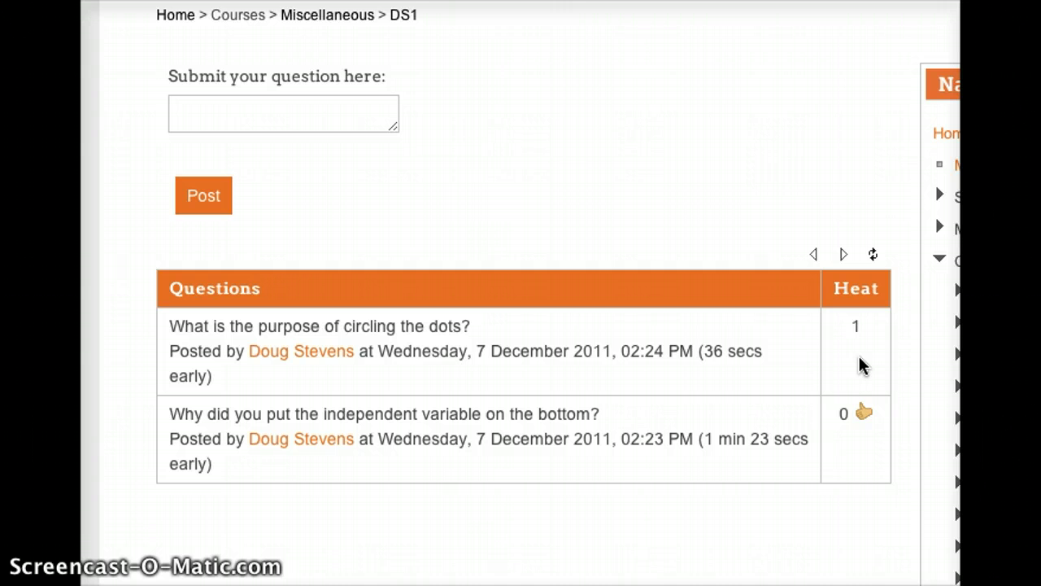
pyautogui.click(864, 365)
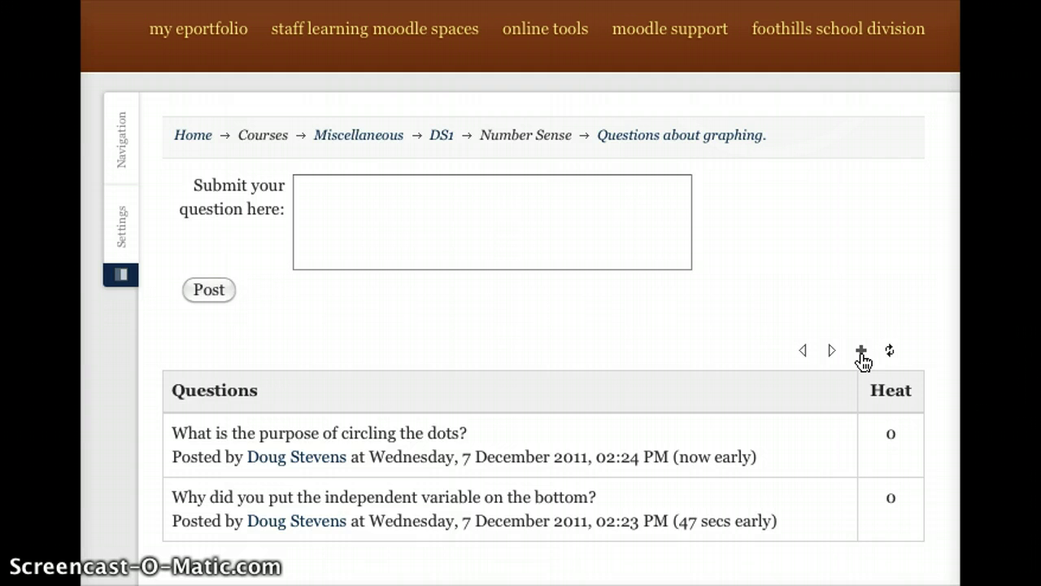
# Step: Add a new question round, confirm the previous round keeps both questions, and reload the empty round
pyautogui.click(863, 356)
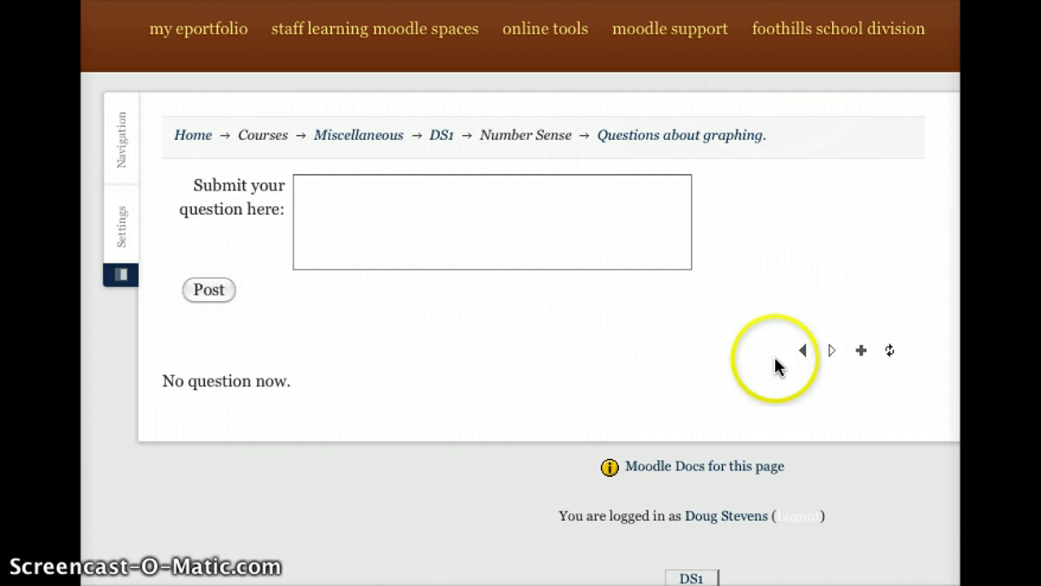
pyautogui.click(803, 350)
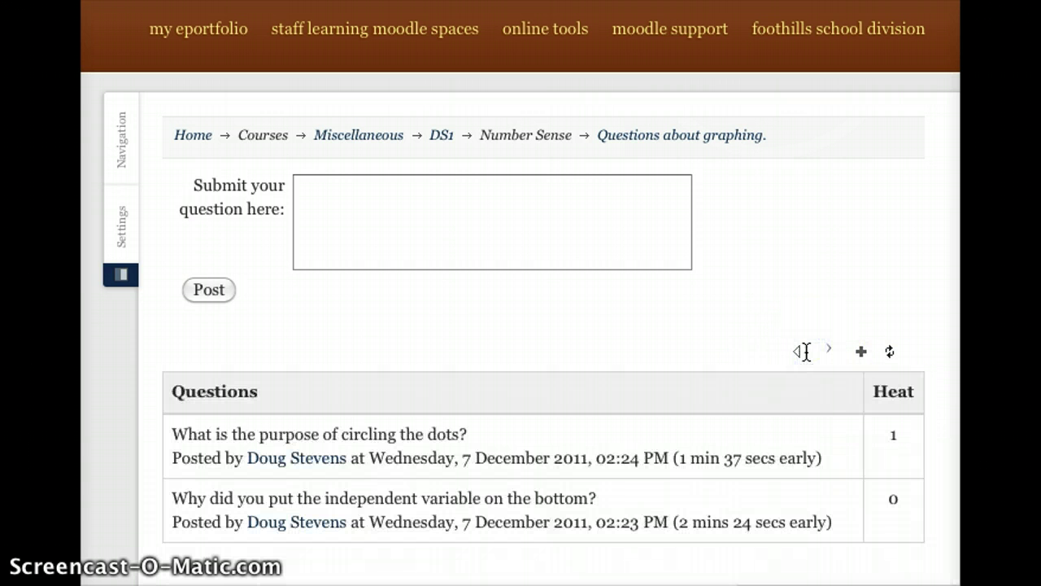
pyautogui.click(830, 353)
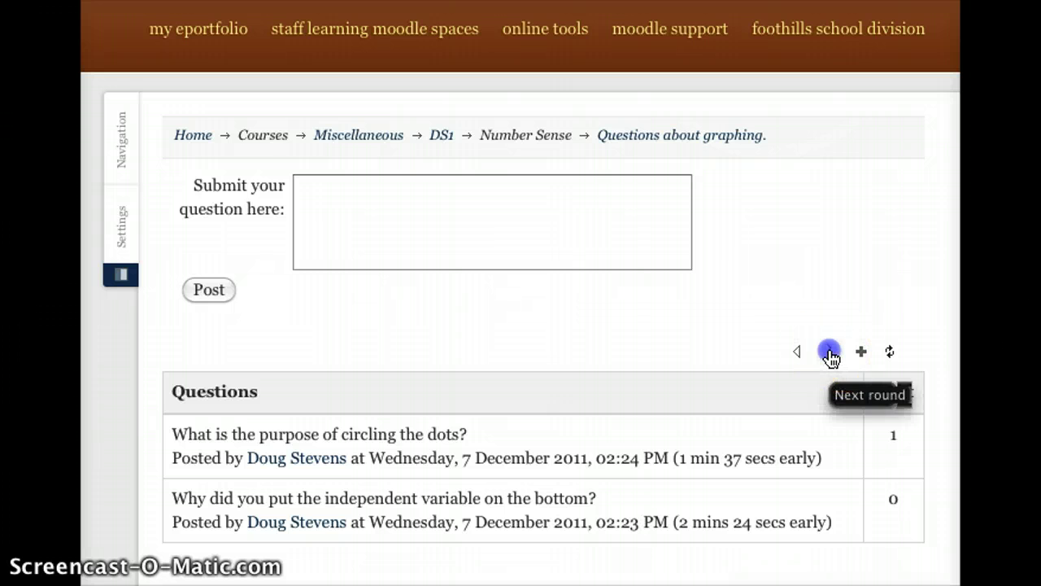
pyautogui.click(832, 356)
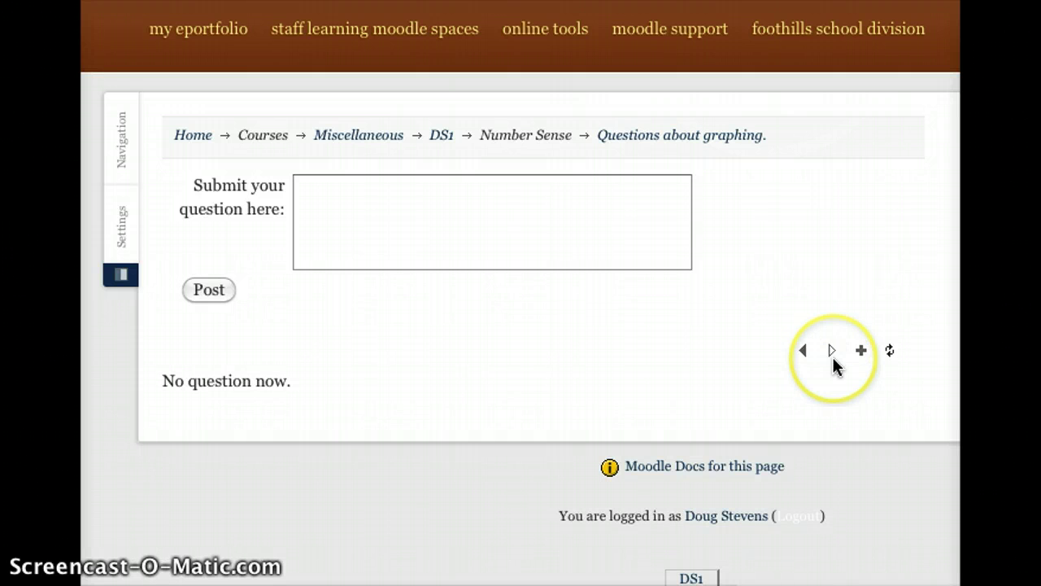
pyautogui.click(891, 351)
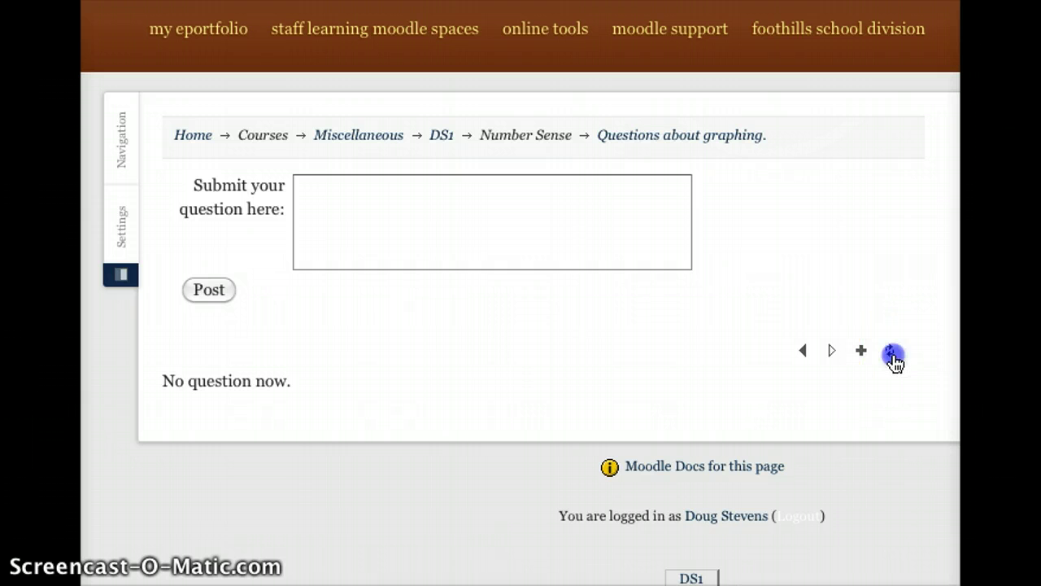
pyautogui.click(891, 352)
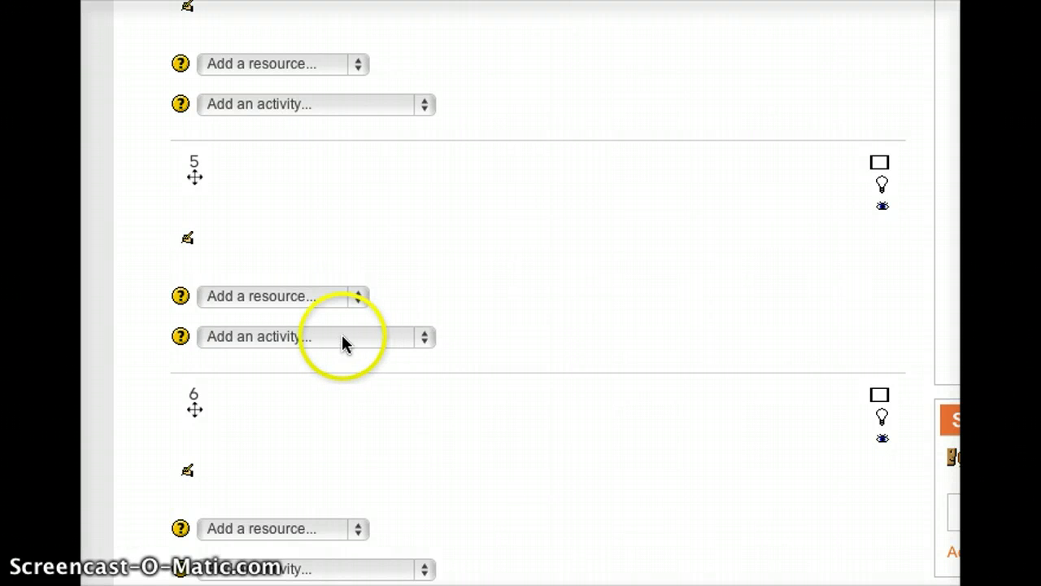
# Step: Pick Hot Question from Topic 4's Add an activity list
pyautogui.click(263, 112)
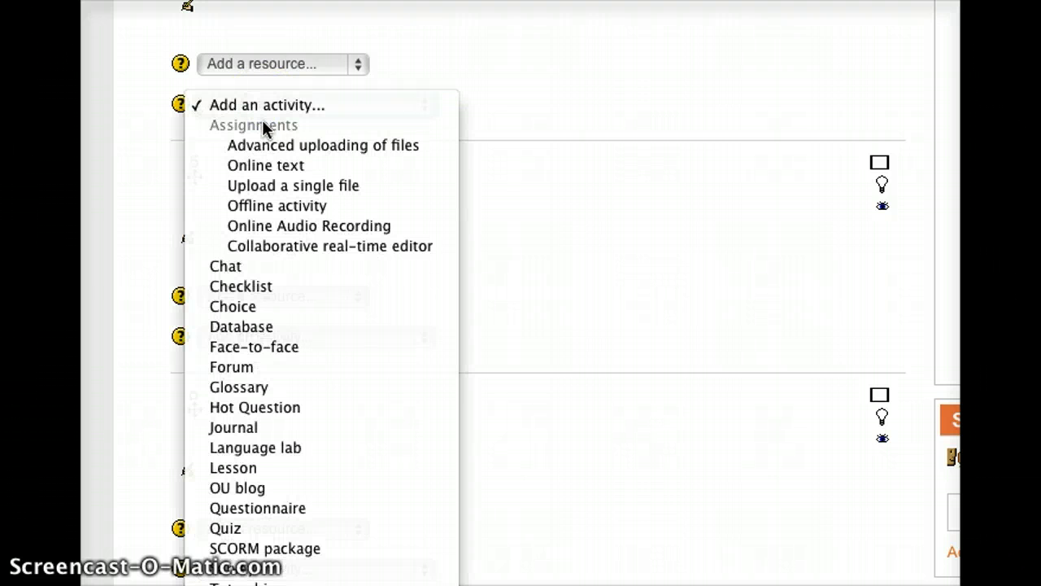
pyautogui.moveTo(292, 383); pyautogui.dragTo(293, 410)
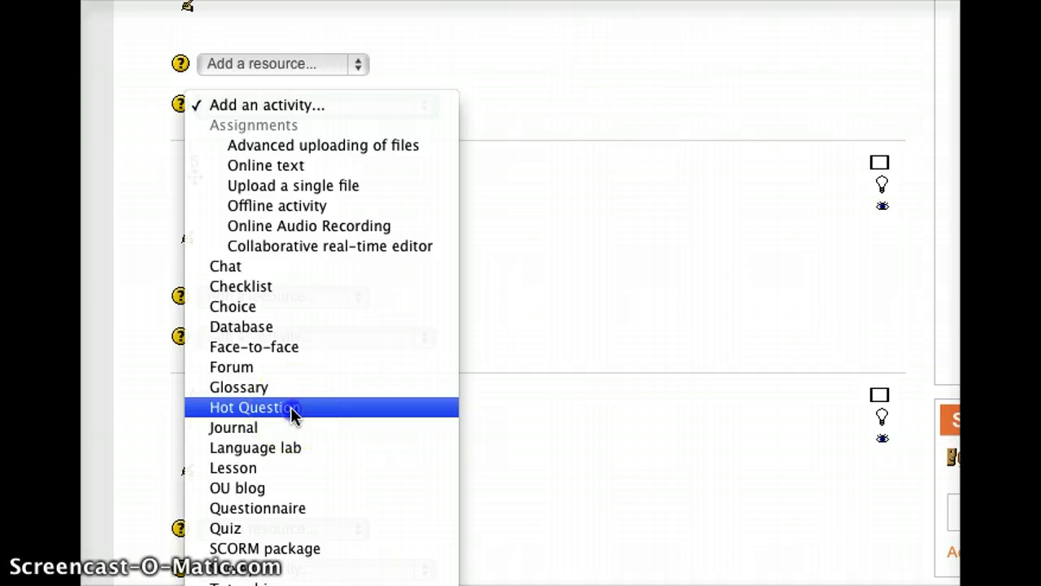
pyautogui.click(293, 409)
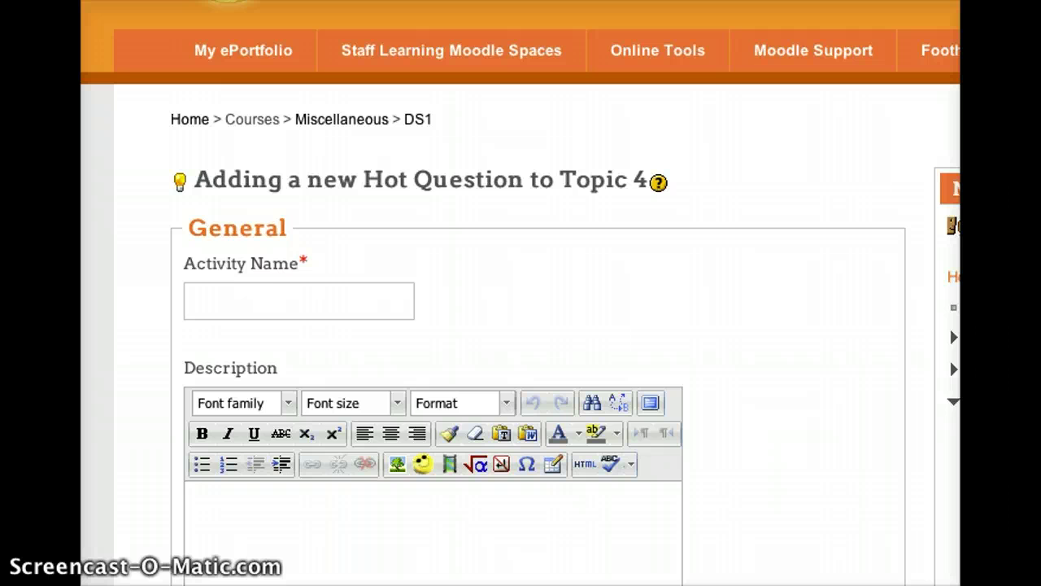
# Step: Enter 'Questions about' as the new activity's name
pyautogui.click(218, 289)
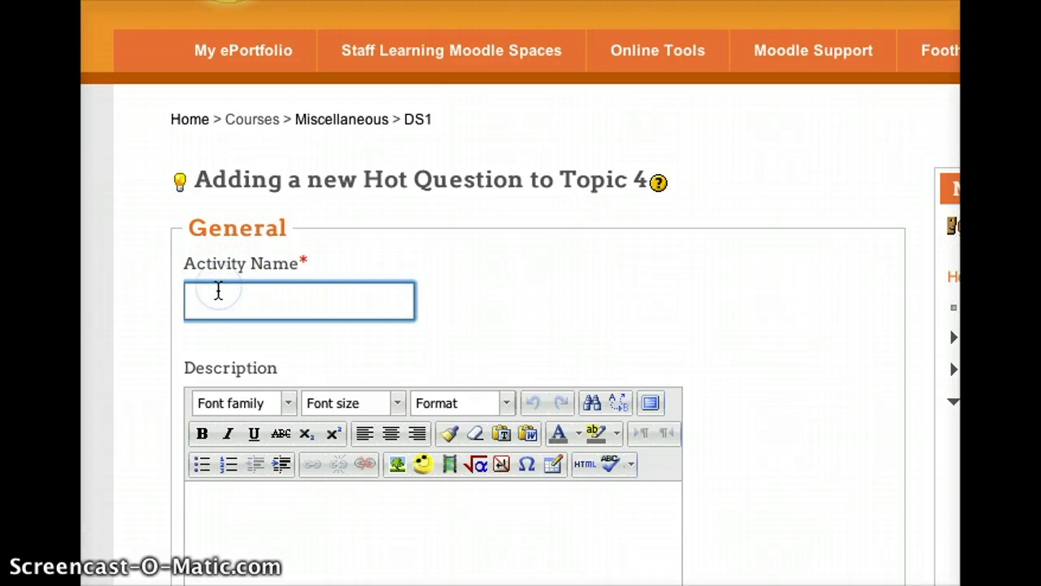
pyautogui.write('Quesg')
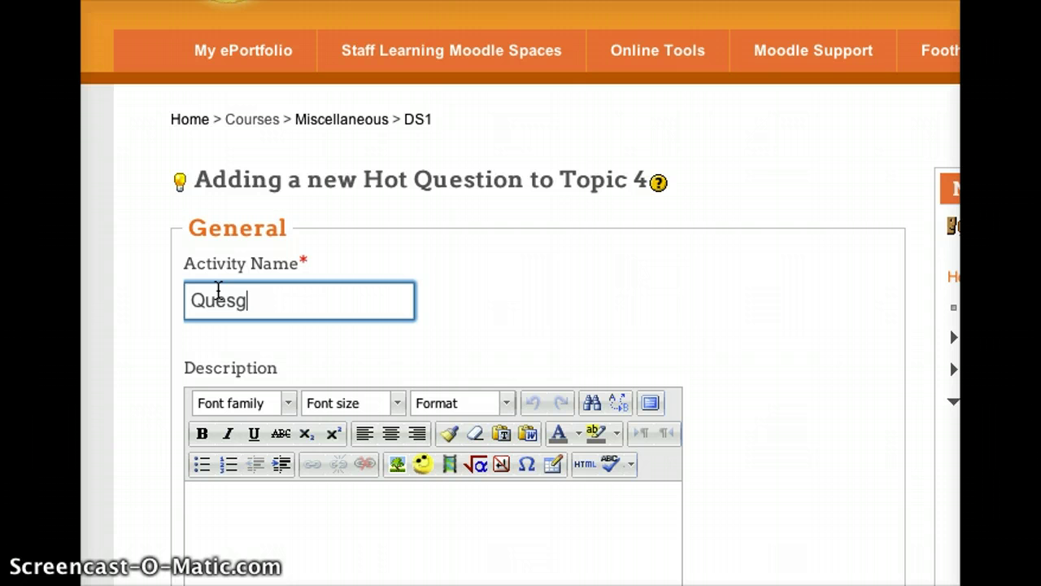
pyautogui.press('BackSpace')
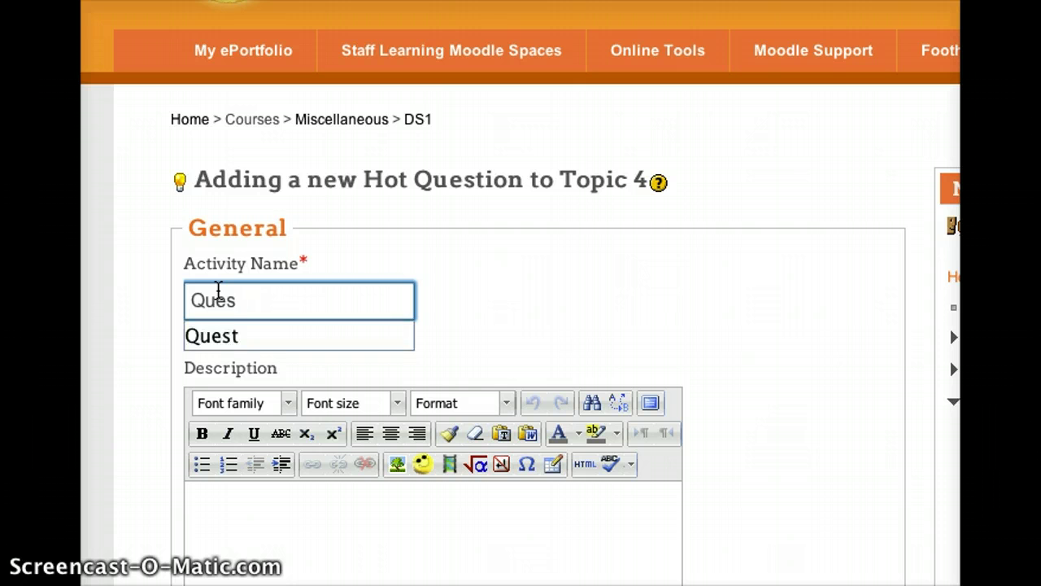
pyautogui.write('tions ab')
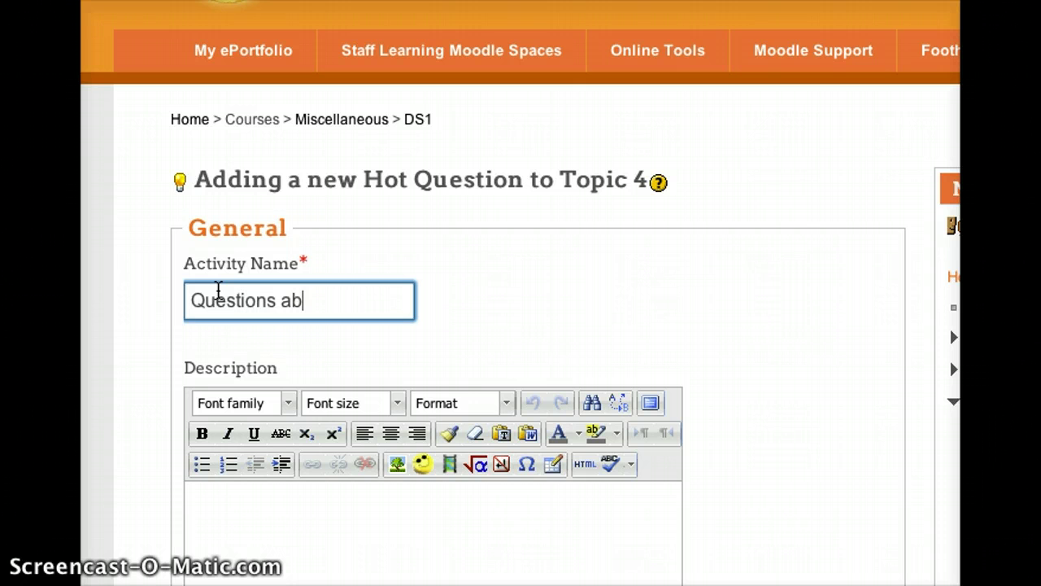
pyautogui.write('out...')
# Step: Leave Allow post question as anonymous set to Yes
pyautogui.scroll(-3, 383, 366)
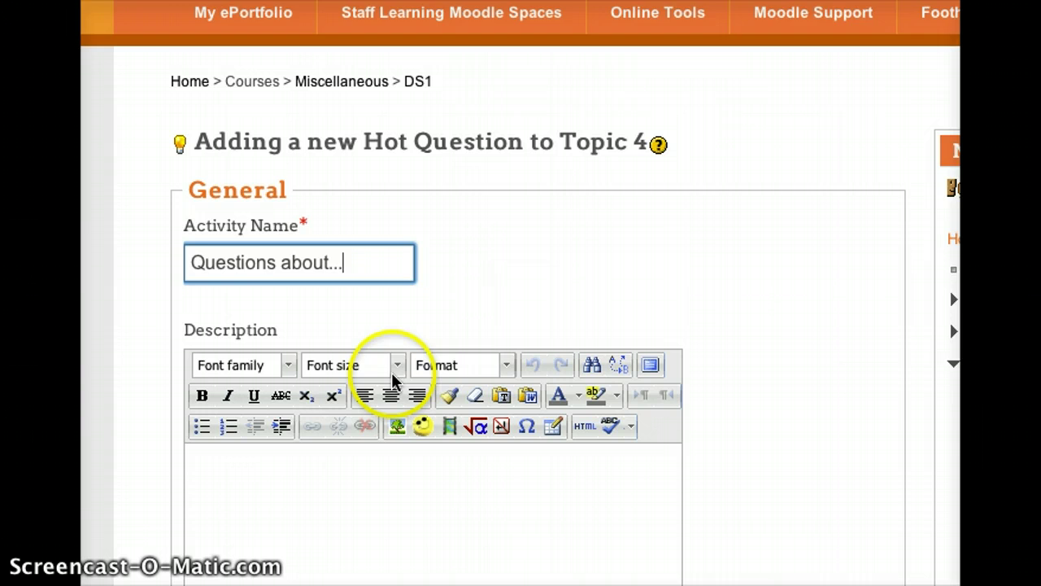
pyautogui.scroll(-8, 362, 407)
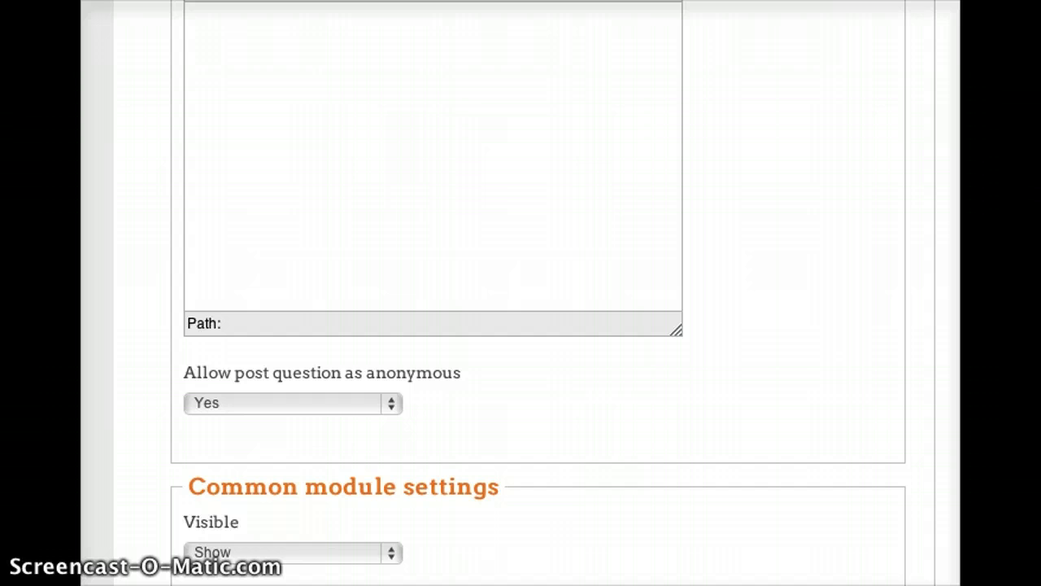
pyautogui.click(300, 406)
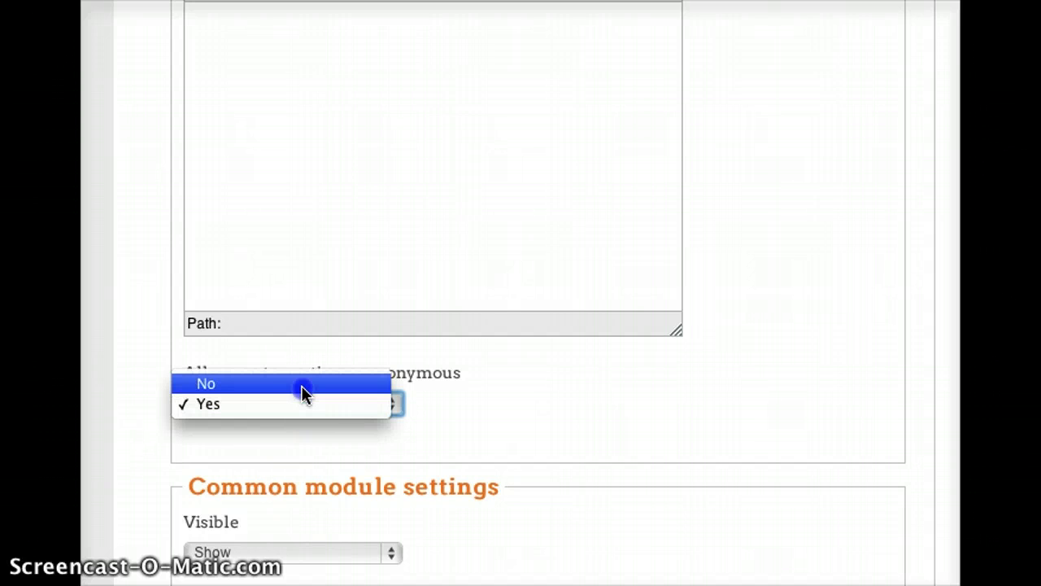
pyautogui.click(301, 384)
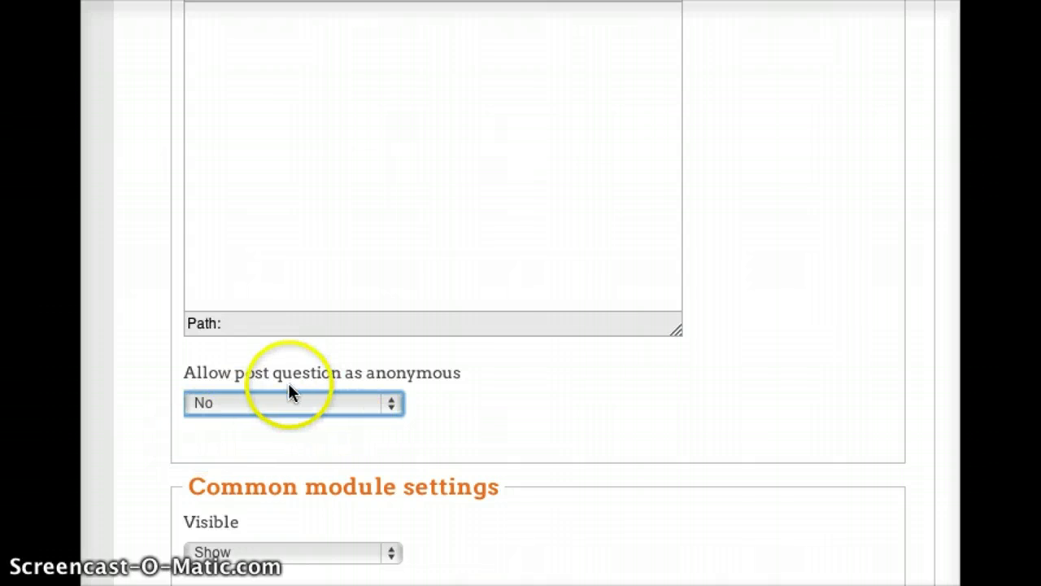
pyautogui.click(262, 402)
pyautogui.click(250, 427)
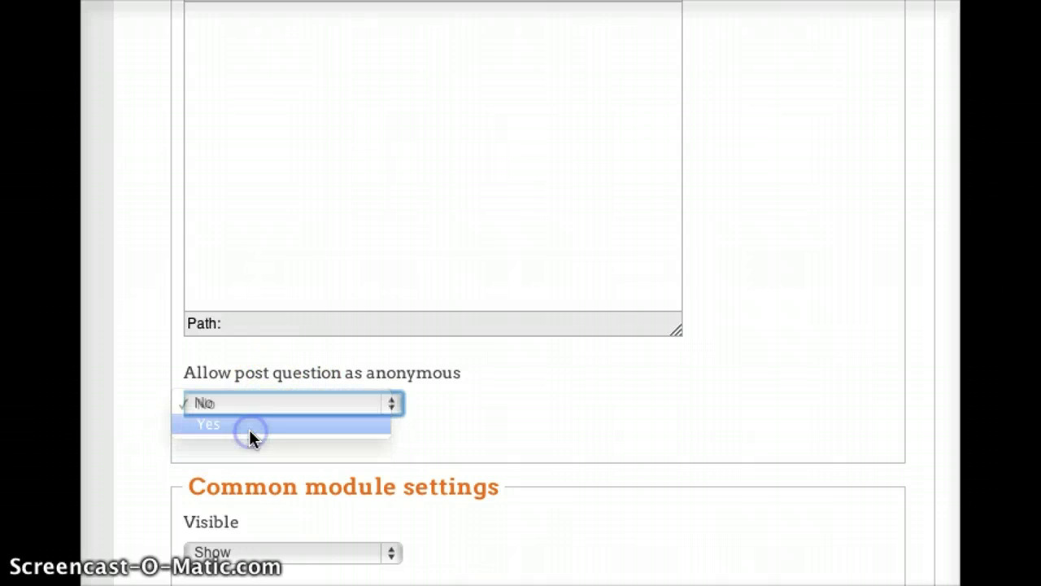
pyautogui.scroll(-3, 507, 562)
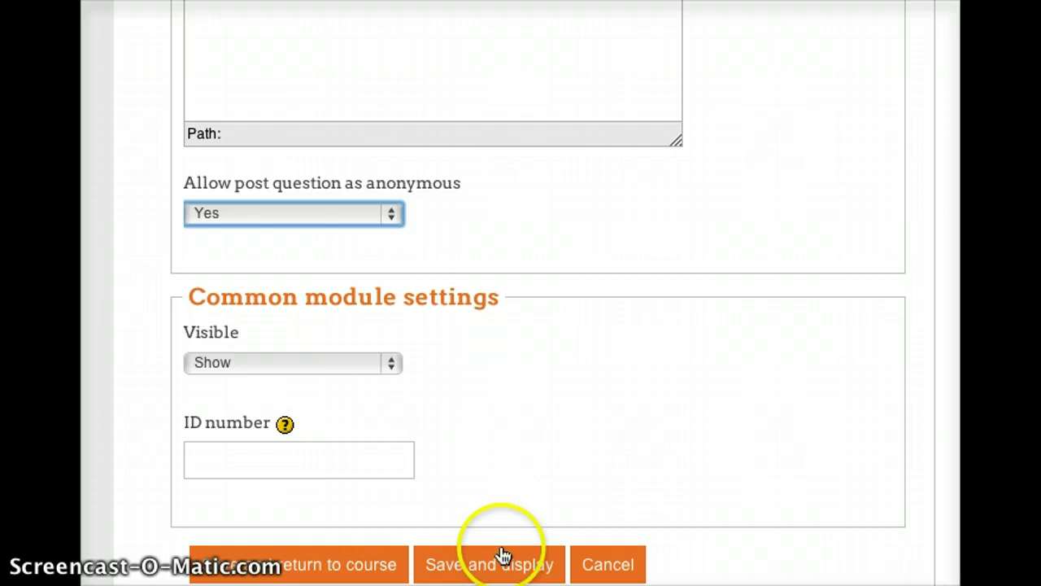
# Step: Save the 'Questions about' Hot Question and display its empty question page
pyautogui.click(499, 573)
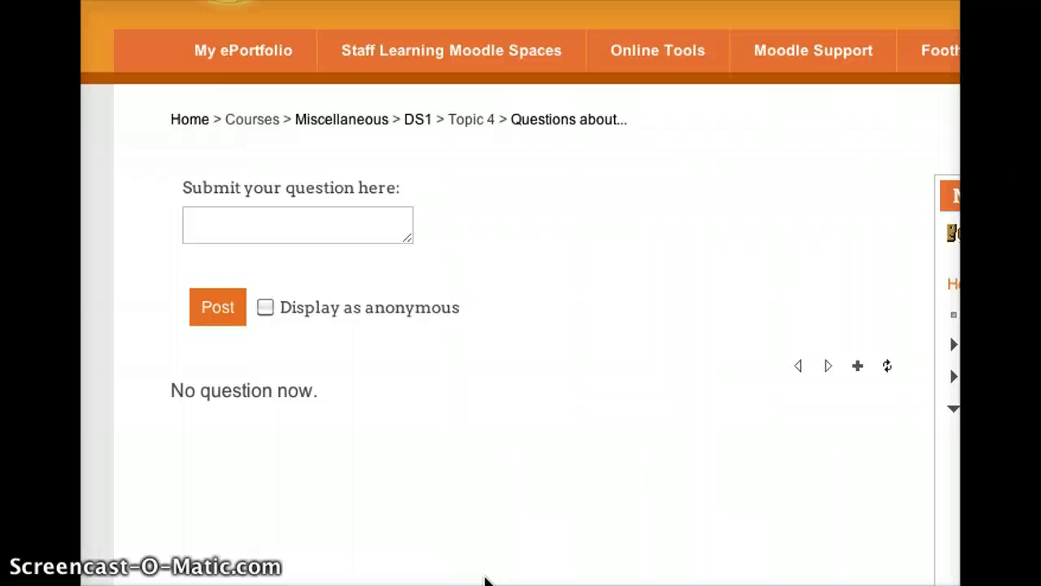
pyautogui.click(492, 572)
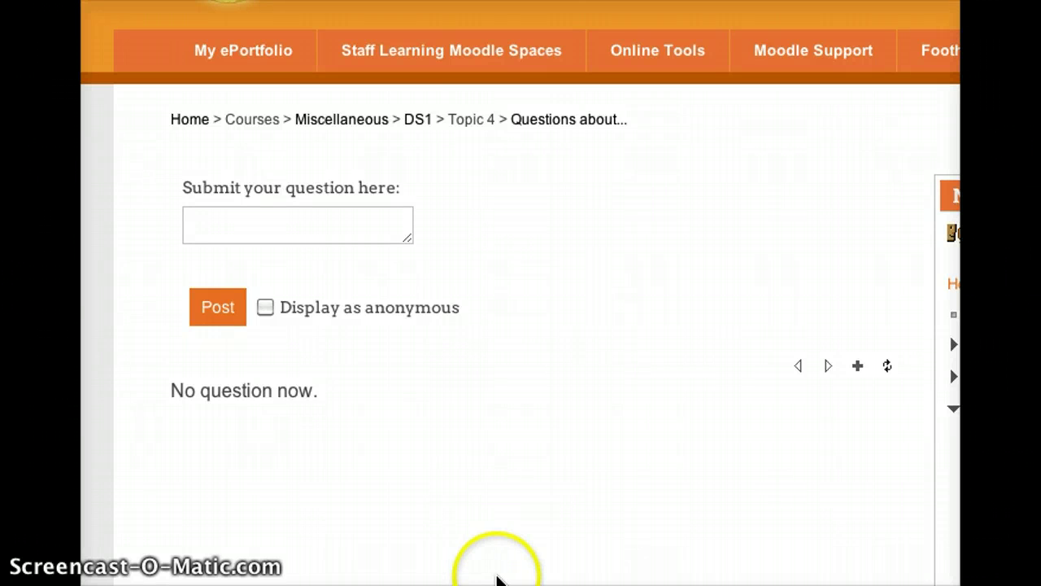